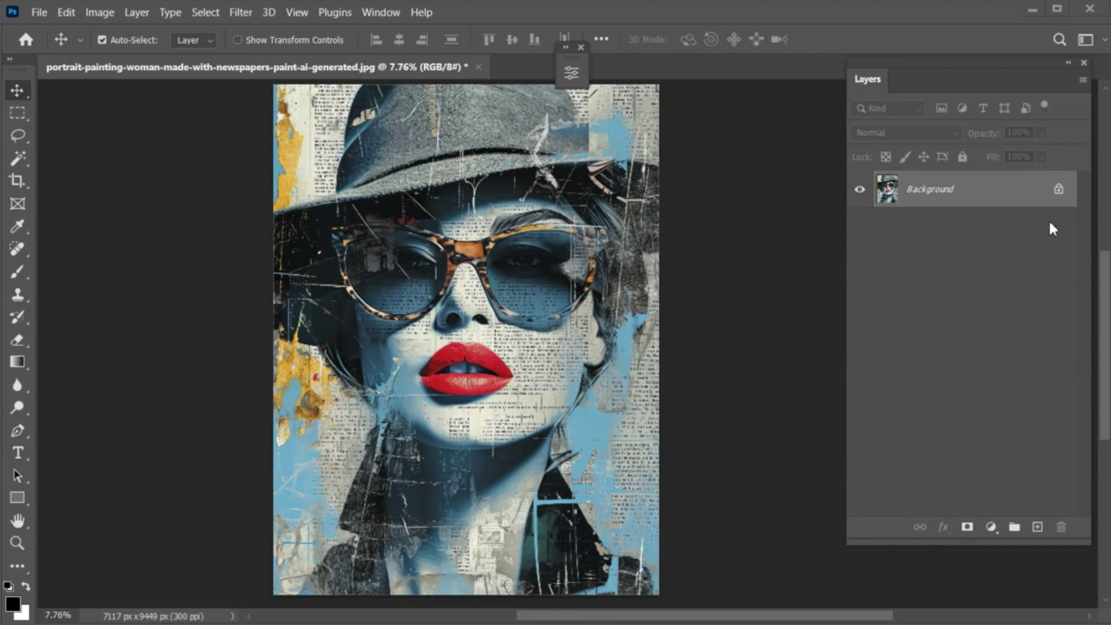
Unlock the portrait's Background layer so it becomes Layer 0
{"action": "left_click", "coordinate": [1059, 193]}
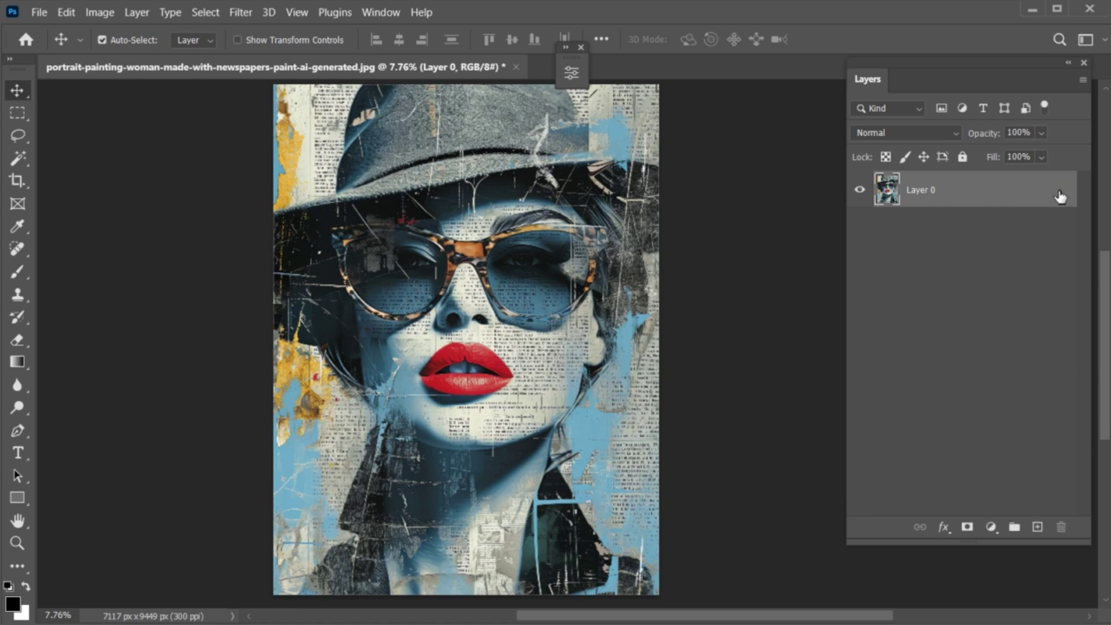
Add a #ececec Solid Color fill layer and place Color Fill 1 below Layer 0
{"action": "left_click", "coordinate": [991, 526]}
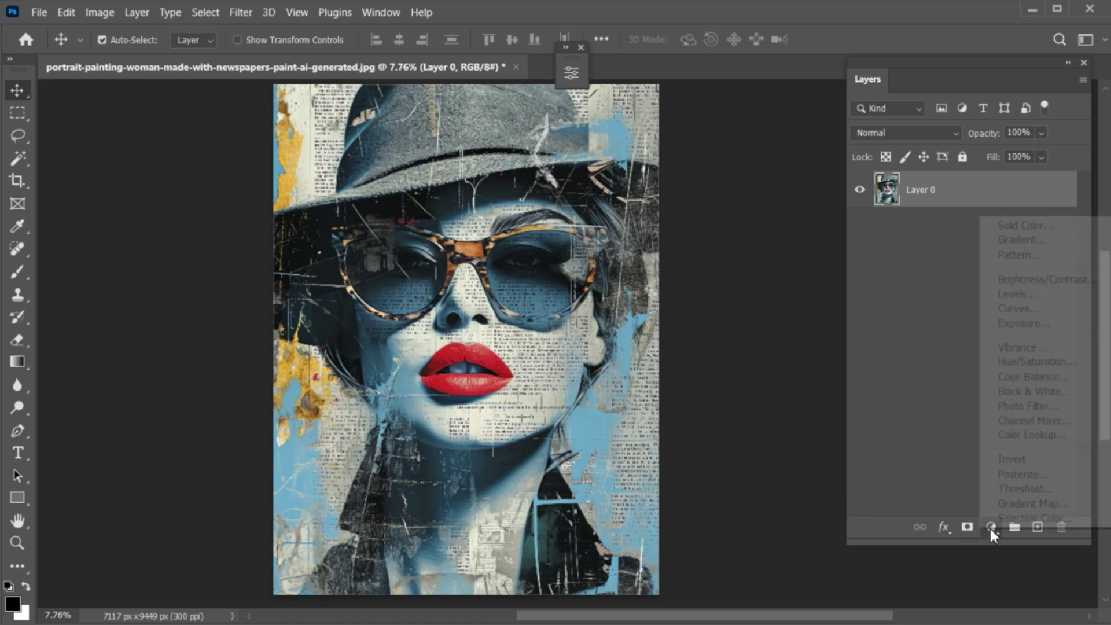
{"action": "left_click", "coordinate": [1002, 228]}
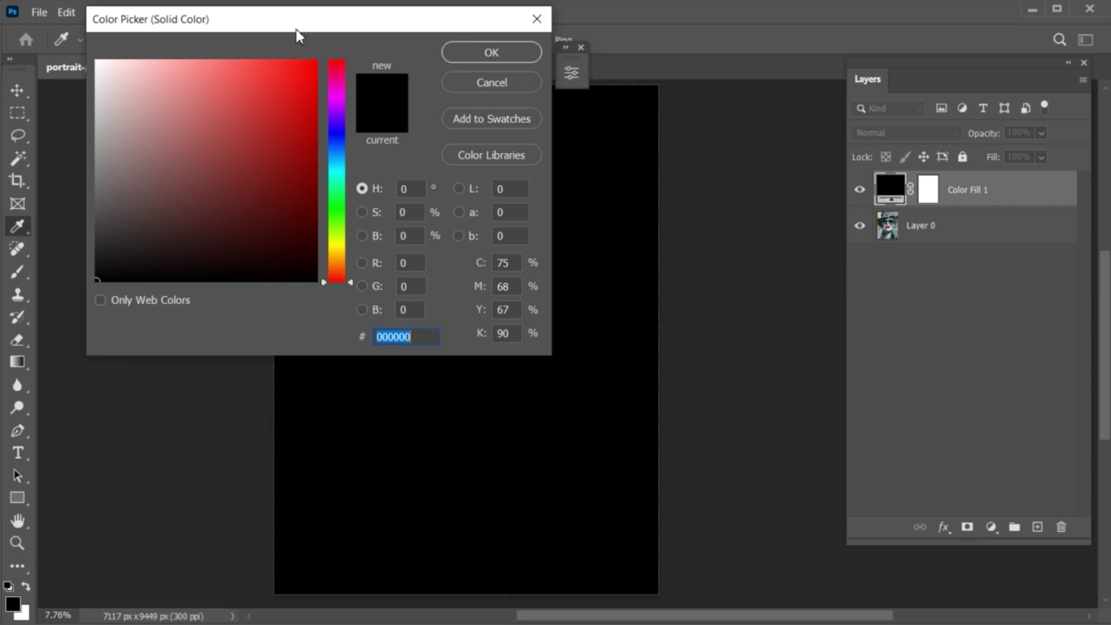
{"action": "left_click_drag", "start_coordinate": [105, 209], "coordinate": [95, 80]}
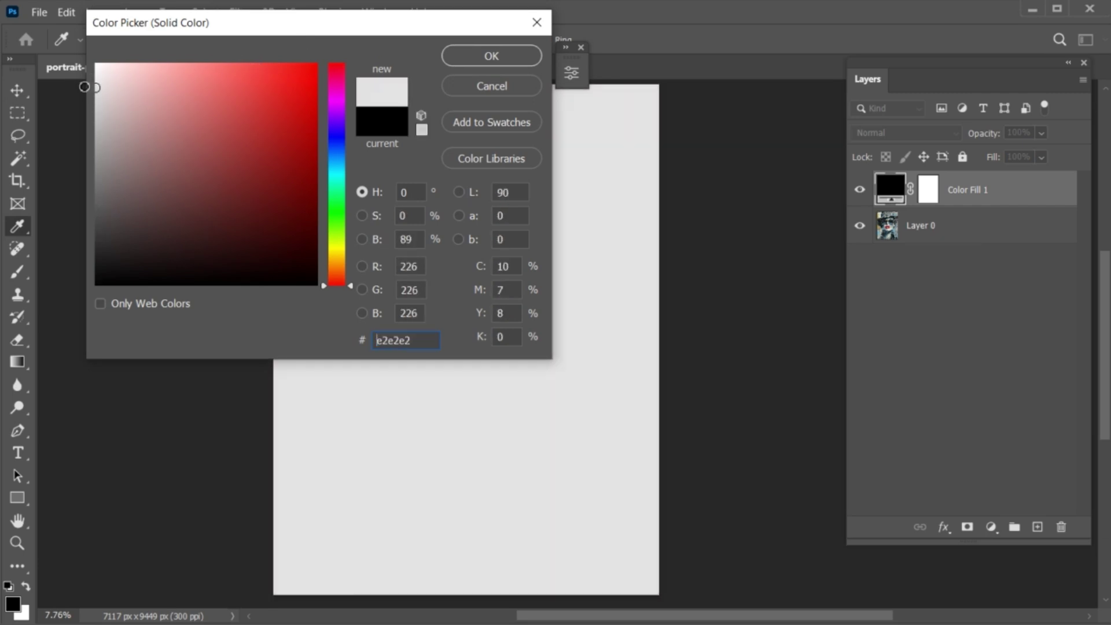
{"action": "left_click", "coordinate": [491, 57]}
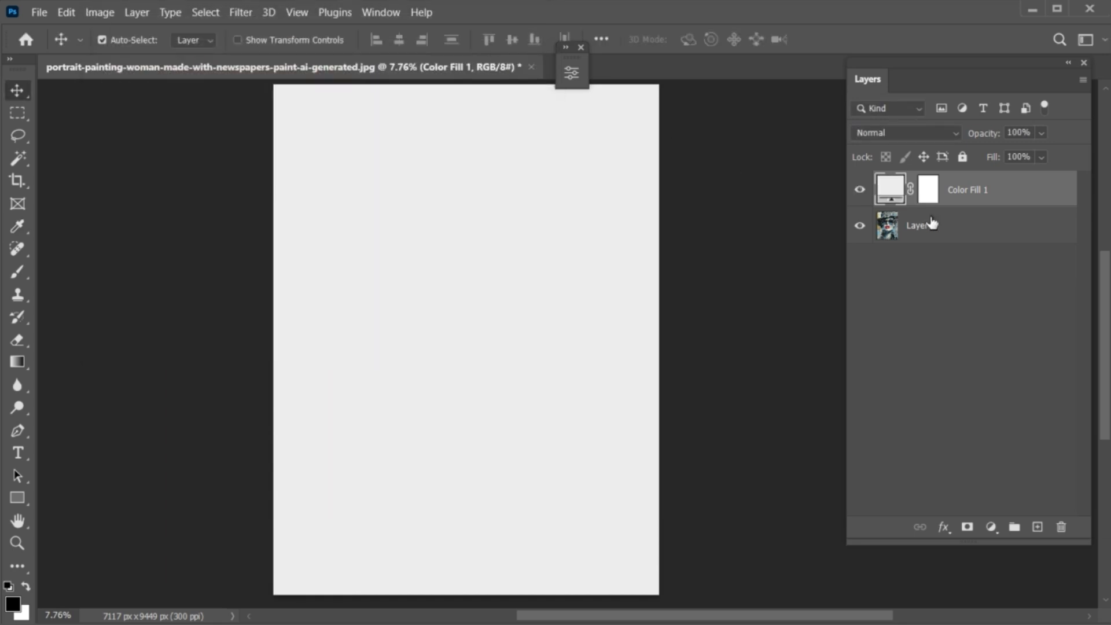
{"action": "left_click_drag", "start_coordinate": [931, 223], "coordinate": [933, 188]}
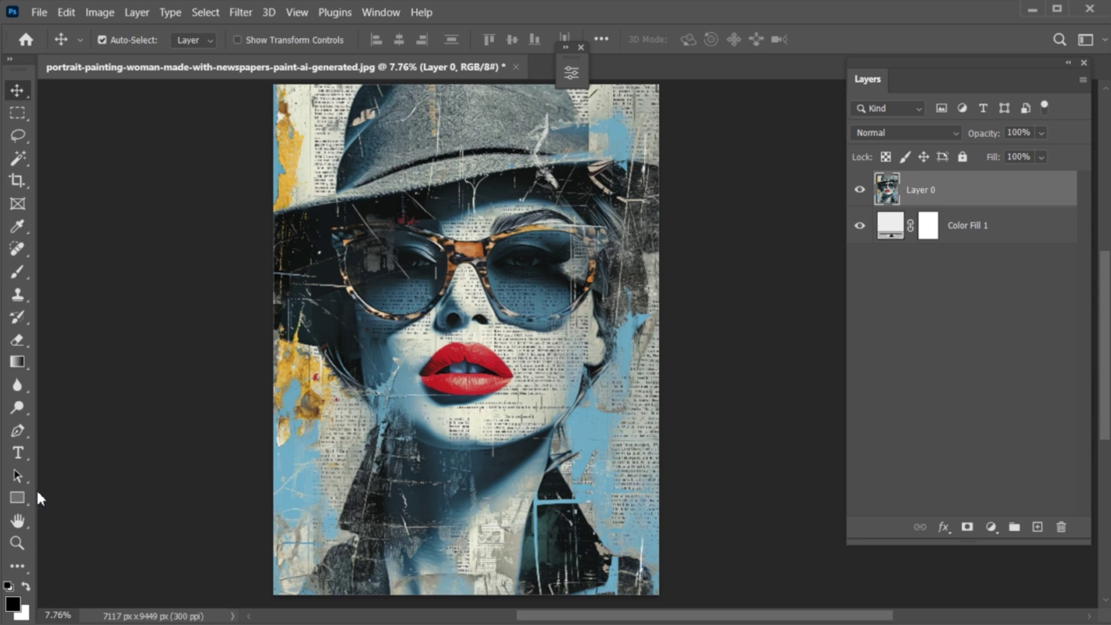
Draw the white square Rectangle 1 over the lower portrait and show its Properties panel
{"action": "left_click", "coordinate": [17, 497]}
{"action": "left_click_drag", "start_coordinate": [413, 395], "coordinate": [421, 401]}
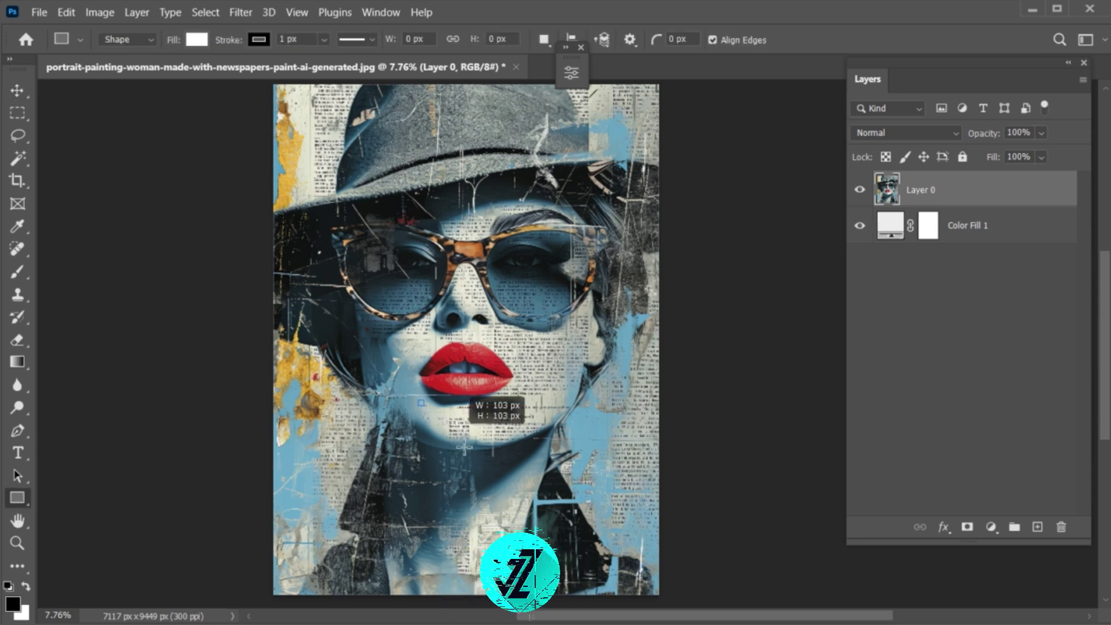
{"action": "left_click_drag", "start_coordinate": [465, 447], "coordinate": [597, 550]}
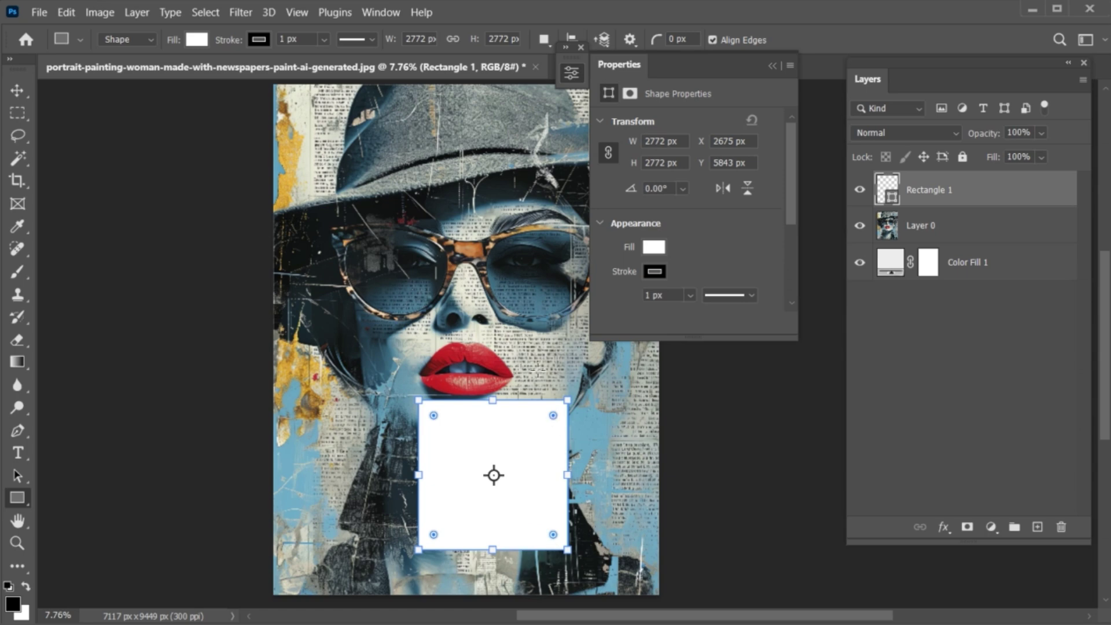
{"action": "left_click", "coordinate": [379, 13]}
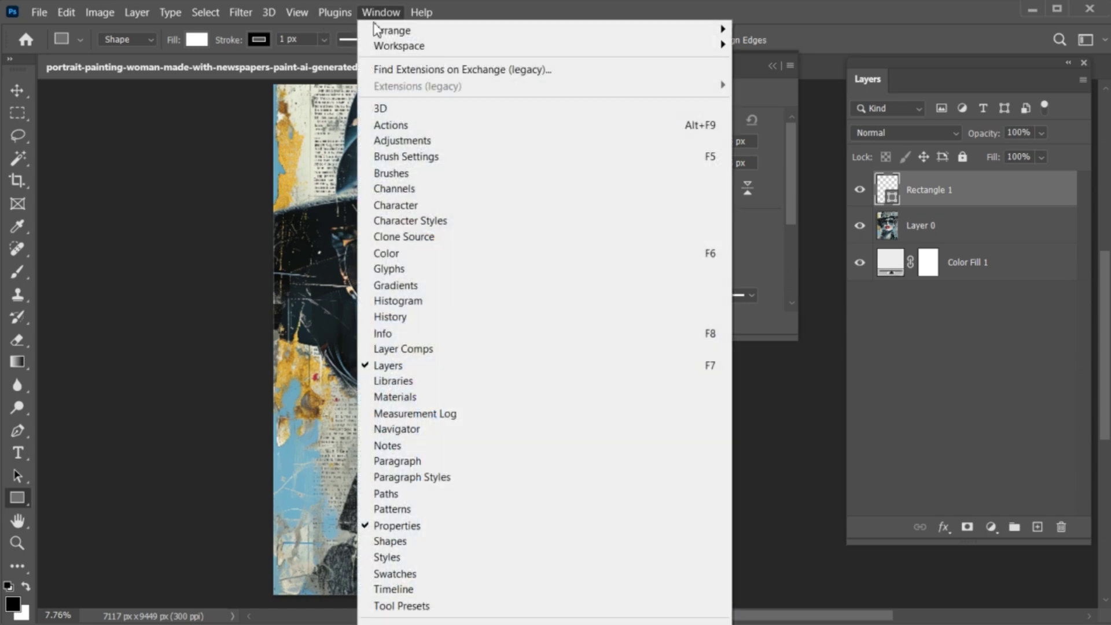
{"action": "left_click", "coordinate": [439, 531]}
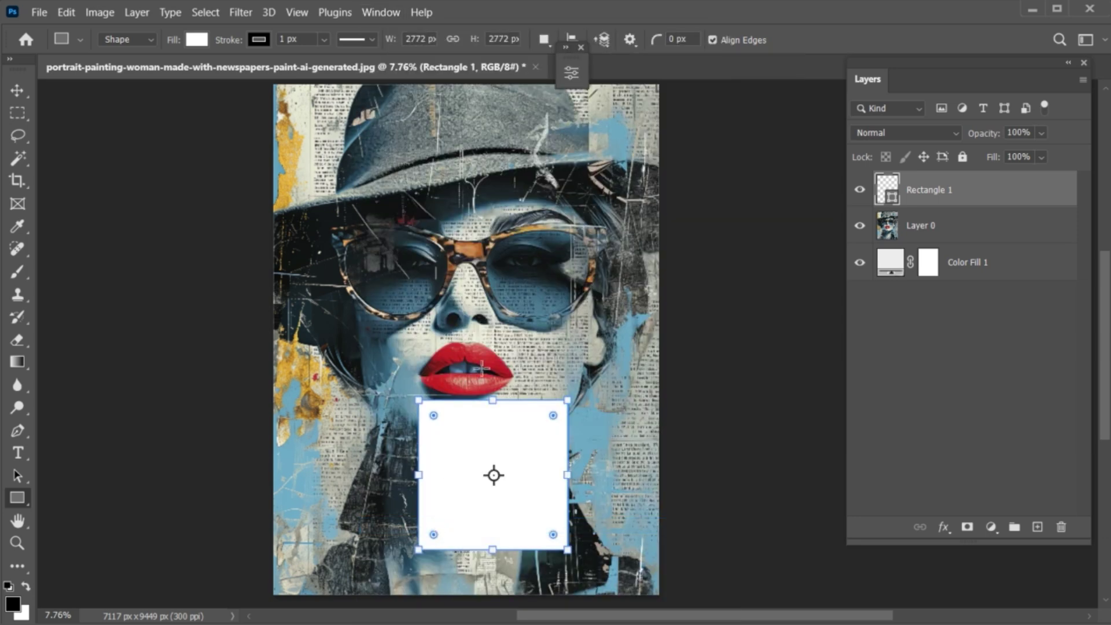
Change the square's fill to a black-to-white gradient at a −45° angle
{"action": "left_click", "coordinate": [565, 45]}
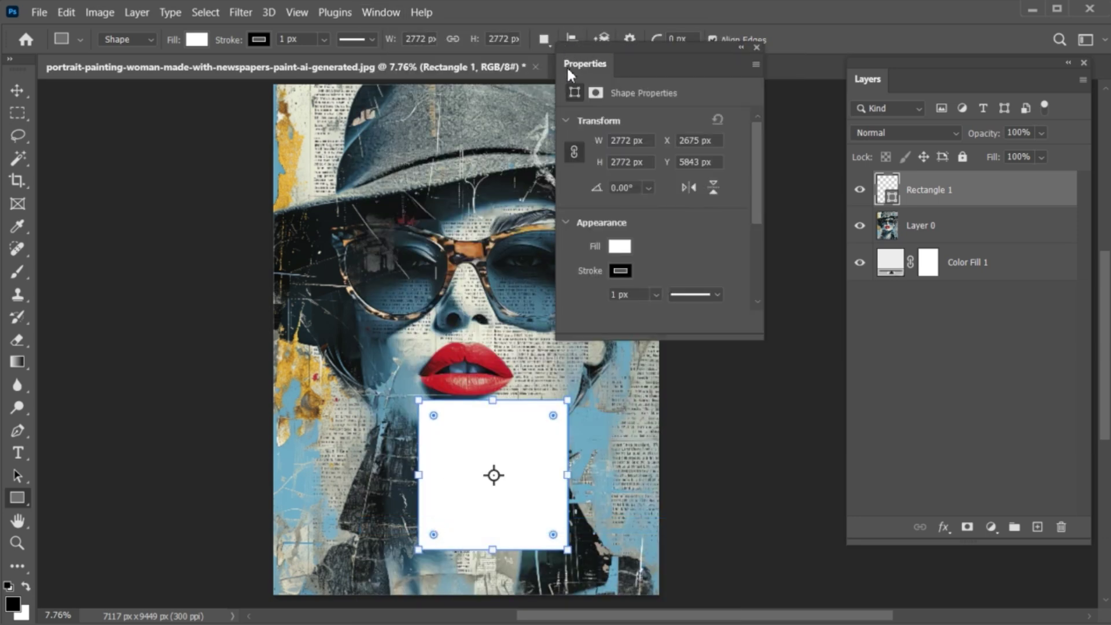
{"action": "left_click", "coordinate": [620, 247]}
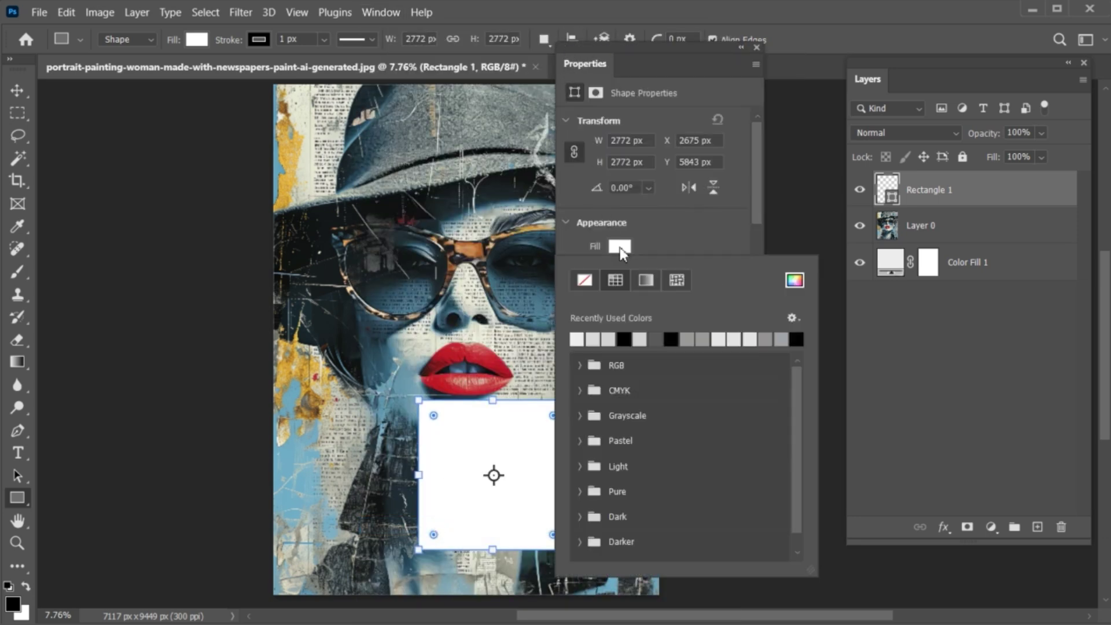
{"action": "left_click", "coordinate": [647, 281]}
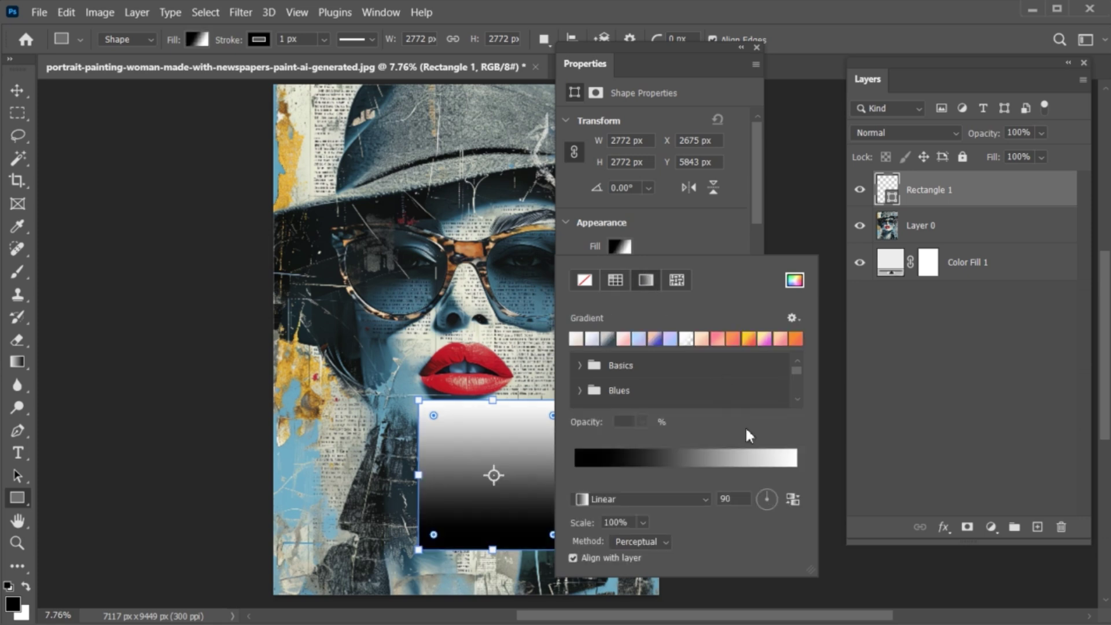
{"action": "left_click", "coordinate": [773, 503]}
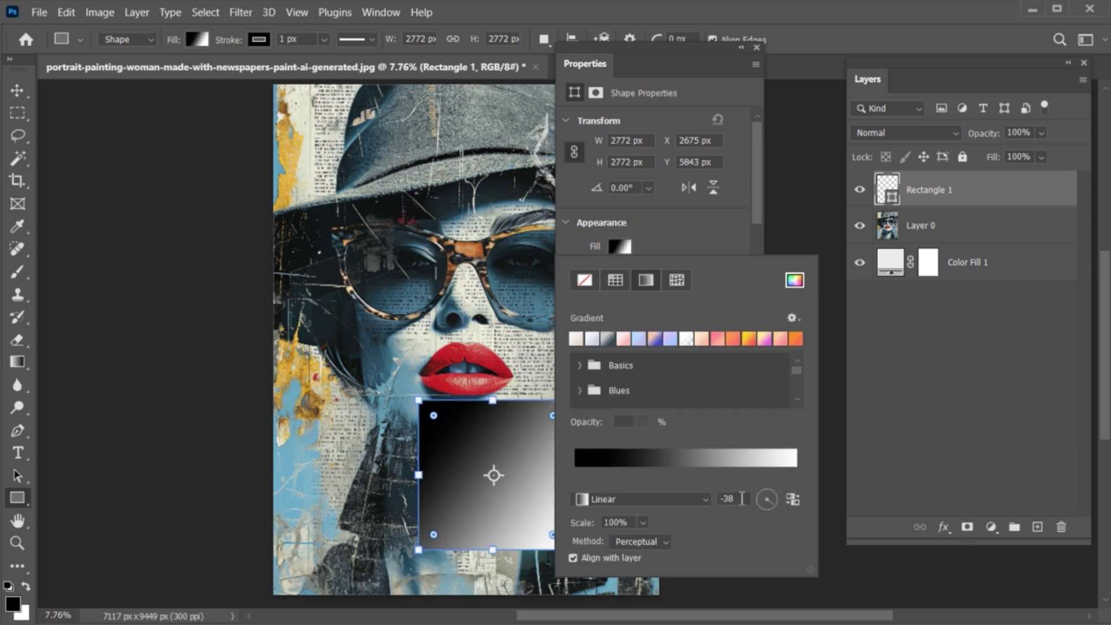
{"action": "type", "text": "-45"}
{"action": "key", "text": "Return"}
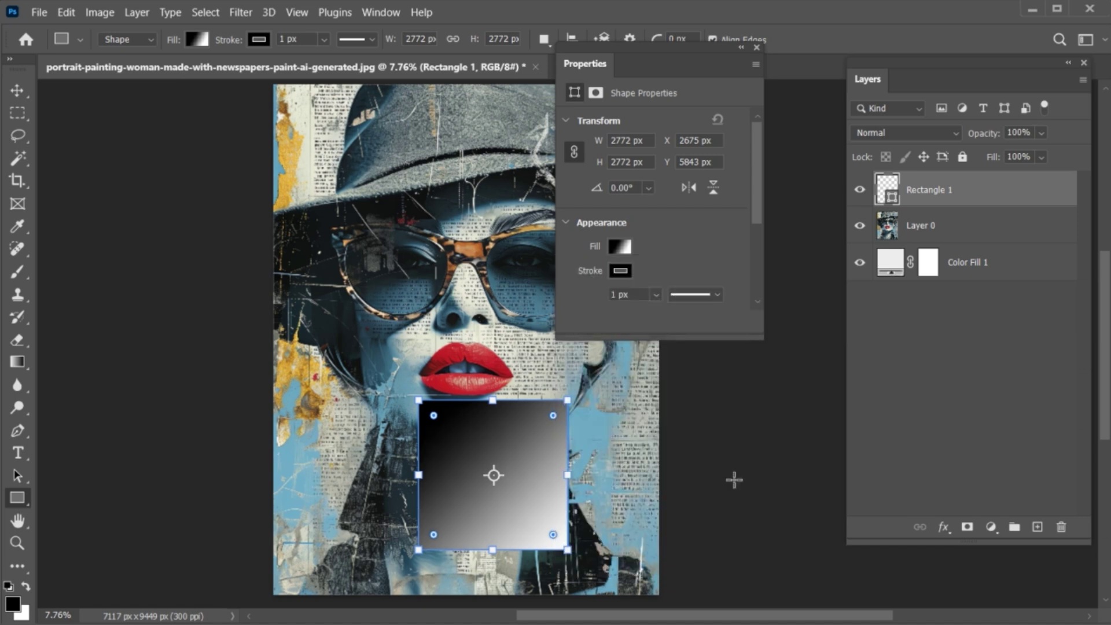
Move the gradient square into the canvas's bottom-right corner
{"action": "left_click", "coordinate": [741, 48]}
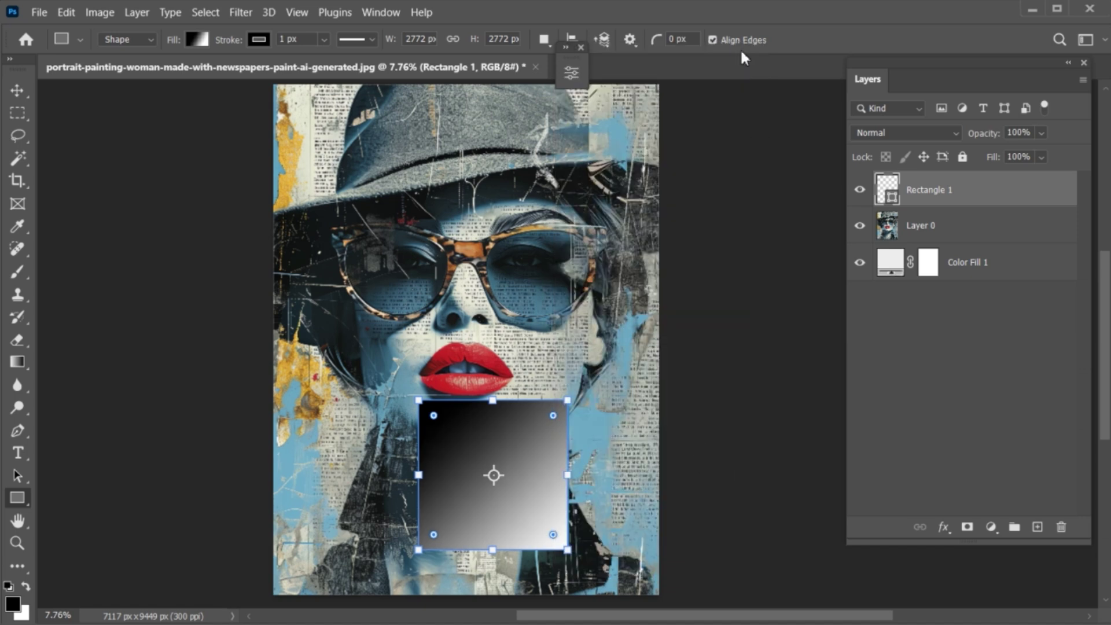
{"action": "left_click", "coordinate": [17, 91]}
{"action": "left_click_drag", "start_coordinate": [494, 479], "coordinate": [578, 522]}
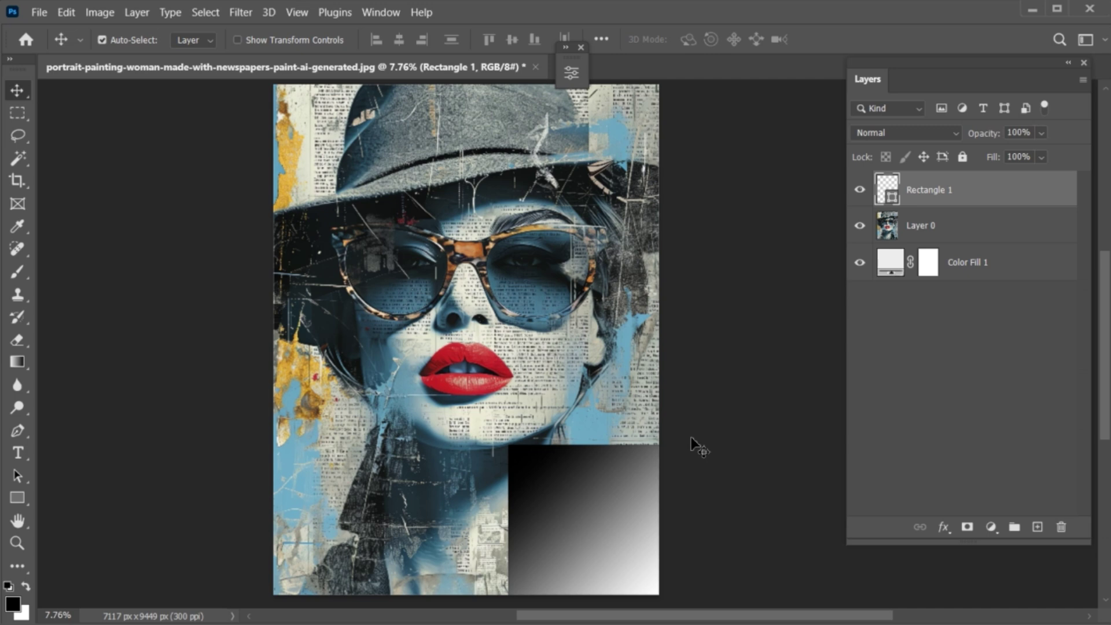
Select Layer 0 together with Rectangle 1 and convert both into one smart object
{"action": "left_click", "coordinate": [920, 232], "text": "shift"}
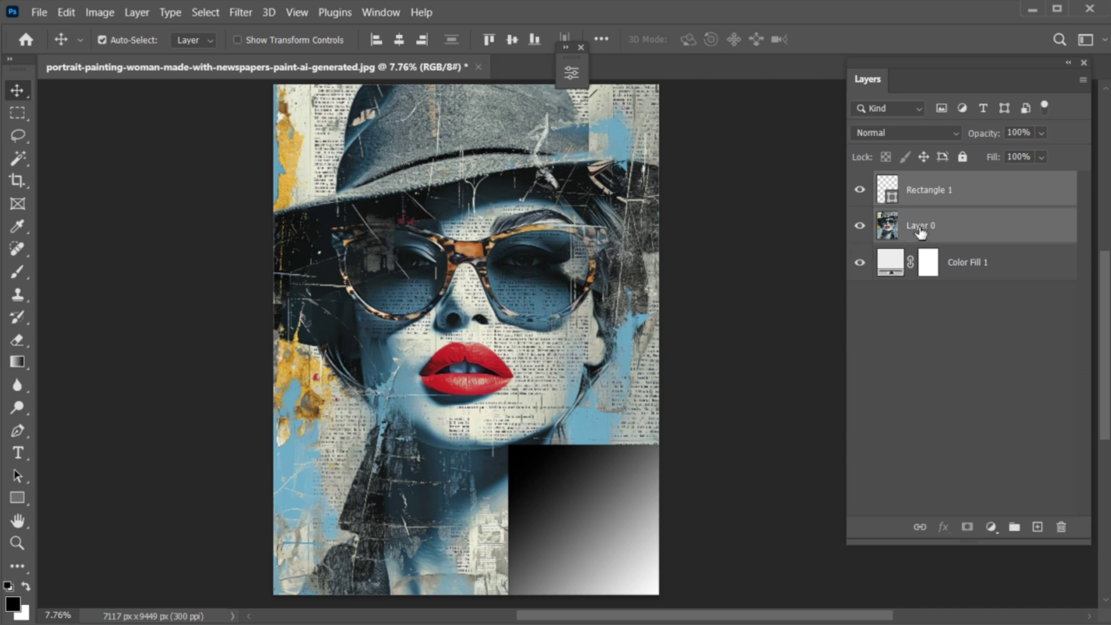
{"action": "right_click", "coordinate": [912, 206]}
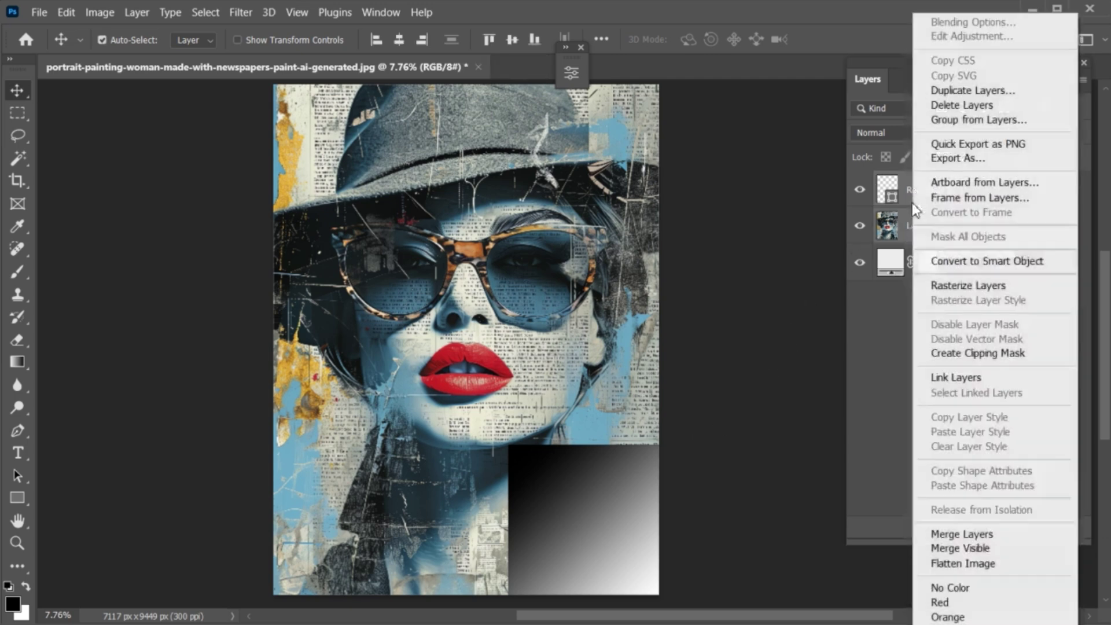
{"action": "left_click", "coordinate": [984, 264]}
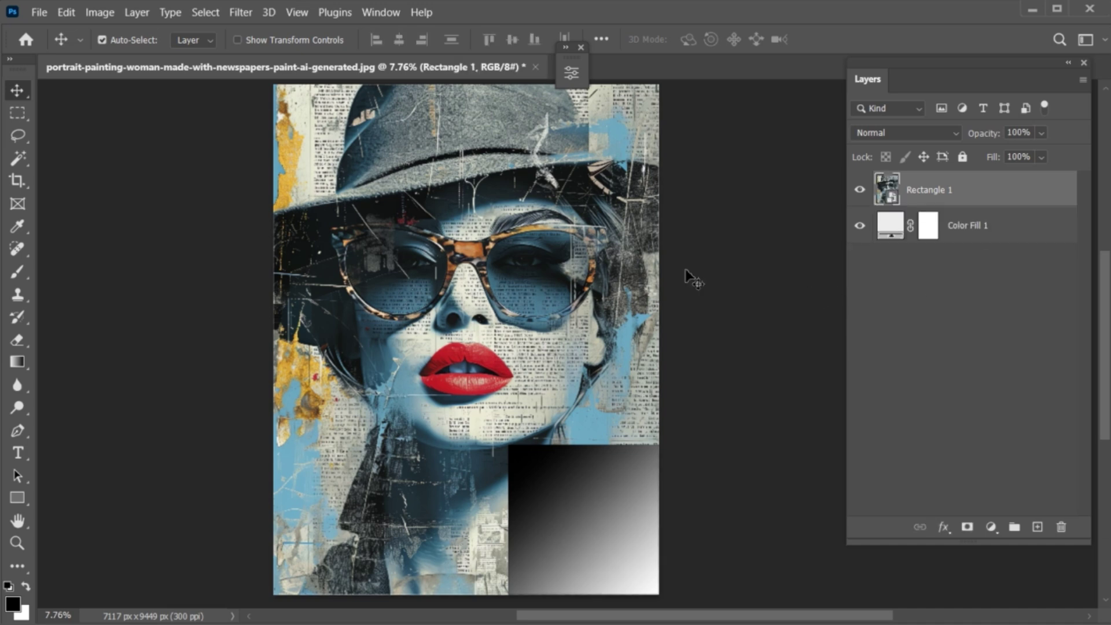
Start an Edit > Transform > Warp on the Rectangle 1 smart object
{"action": "left_click", "coordinate": [66, 14]}
{"action": "mouse_move", "coordinate": [122, 379]}
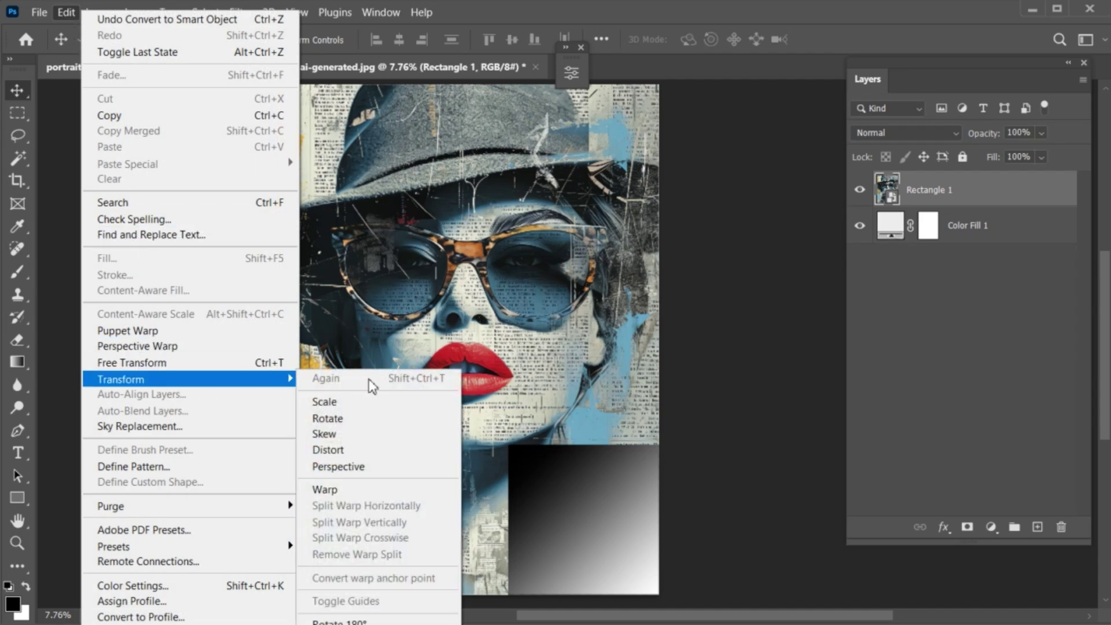
{"action": "left_click", "coordinate": [365, 492]}
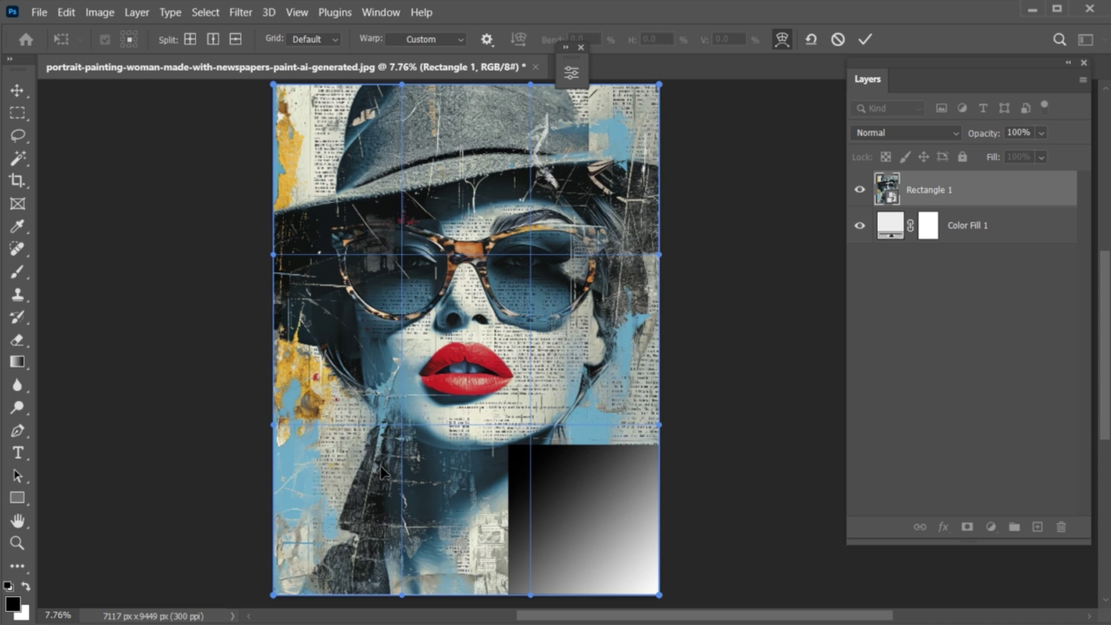
Pull the warp's bottom-right corner up toward the lips and shape the right and bottom handles
{"action": "mouse_move", "coordinate": [661, 598]}
{"action": "left_mouse_down"}
{"action": "mouse_move", "coordinate": [508, 474]}
{"action": "mouse_move", "coordinate": [481, 395]}
{"action": "mouse_move", "coordinate": [450, 382]}
{"action": "left_mouse_up"}
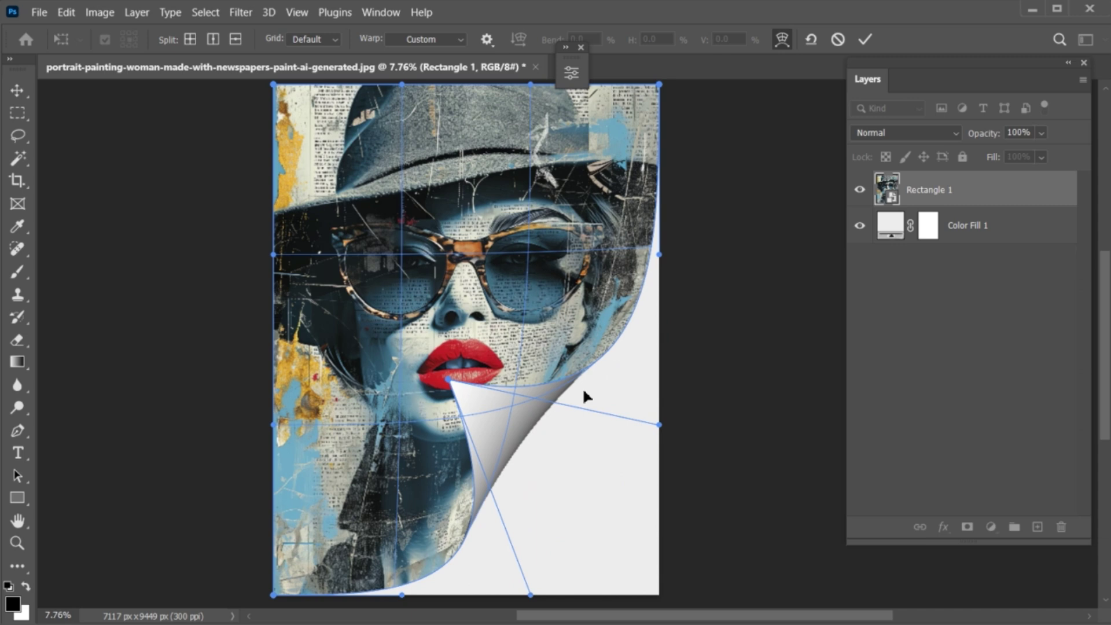
{"action": "left_click_drag", "start_coordinate": [660, 427], "coordinate": [659, 363]}
{"action": "mouse_move", "coordinate": [450, 382]}
{"action": "left_mouse_down"}
{"action": "mouse_move", "coordinate": [510, 398]}
{"action": "mouse_move", "coordinate": [497, 382]}
{"action": "mouse_move", "coordinate": [464, 384]}
{"action": "left_mouse_up"}
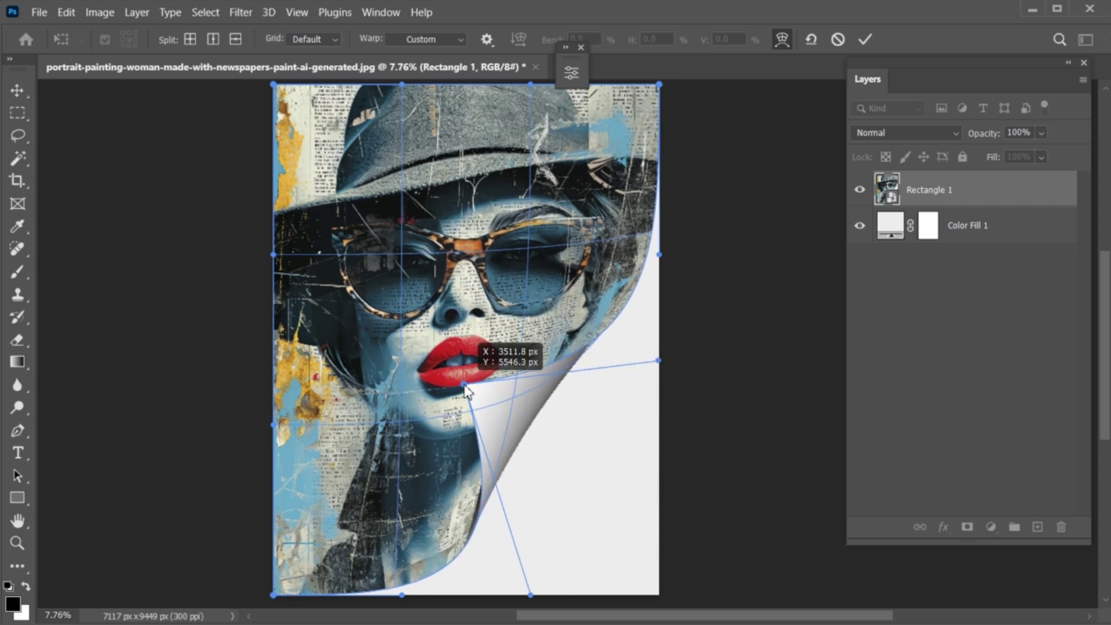
{"action": "left_click_drag", "start_coordinate": [532, 598], "coordinate": [479, 598]}
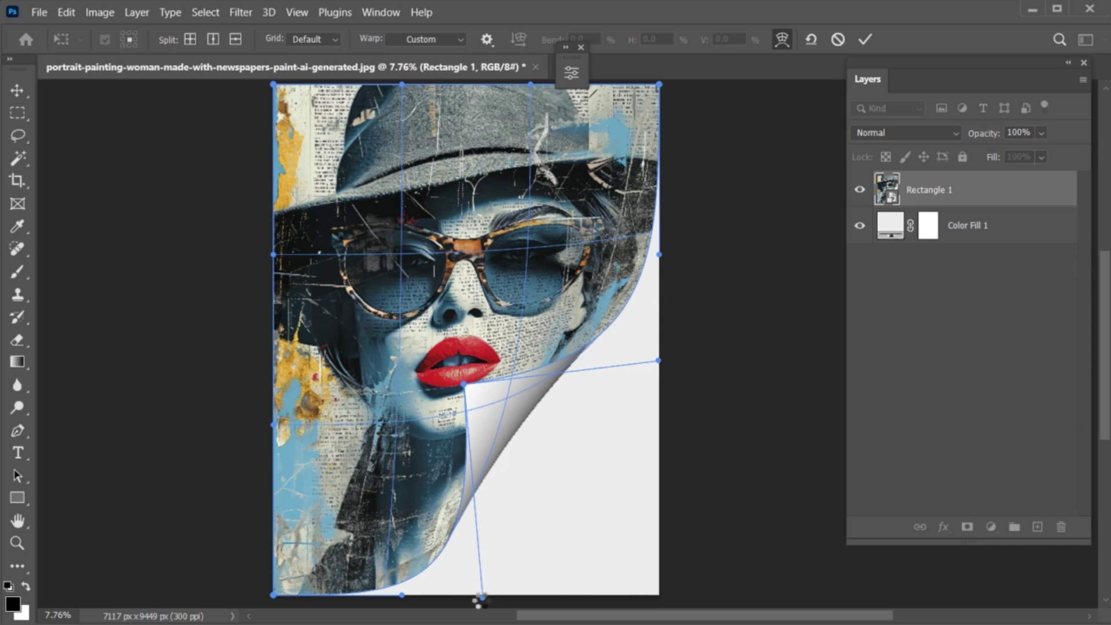
{"action": "mouse_move", "coordinate": [464, 384]}
{"action": "left_mouse_down"}
{"action": "mouse_move", "coordinate": [450, 383]}
{"action": "mouse_move", "coordinate": [454, 362]}
{"action": "mouse_move", "coordinate": [460, 371]}
{"action": "mouse_move", "coordinate": [442, 371]}
{"action": "left_mouse_up"}
Fine-tune the curl's right handle and bottom edge, undoing one tweak
{"action": "left_click_drag", "start_coordinate": [659, 362], "coordinate": [687, 387]}
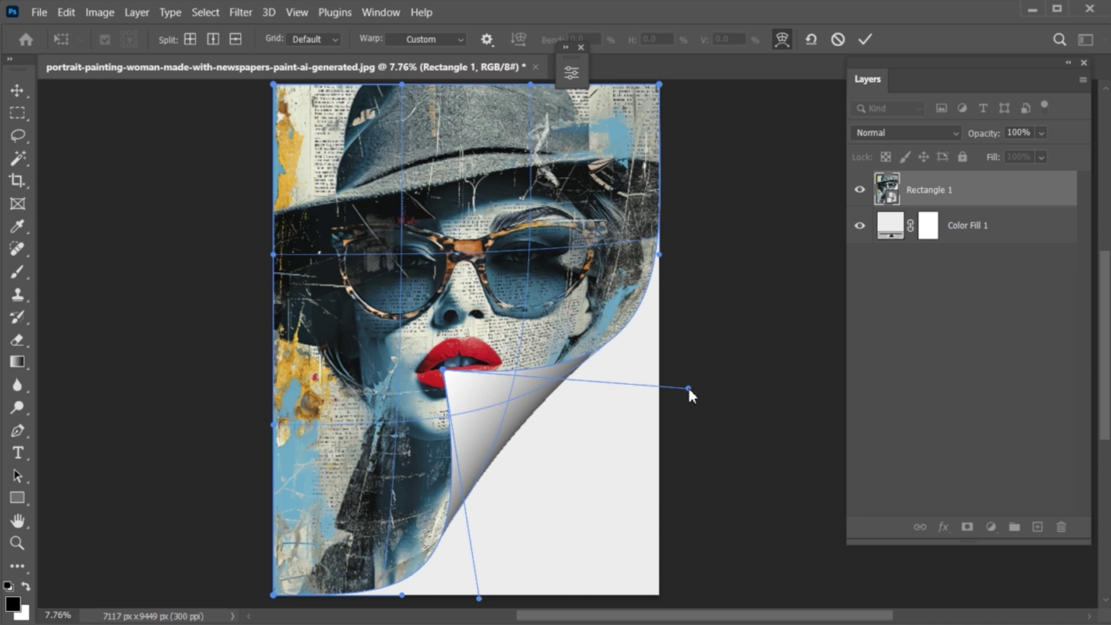
{"action": "left_click_drag", "start_coordinate": [444, 375], "coordinate": [445, 377]}
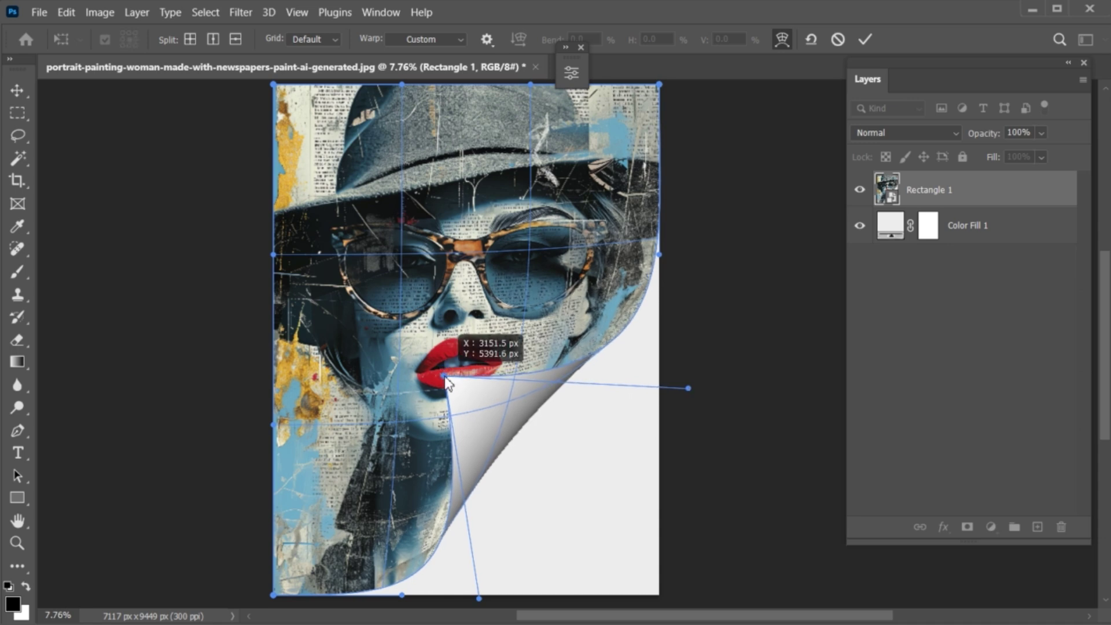
{"action": "left_click_drag", "start_coordinate": [689, 387], "coordinate": [692, 379]}
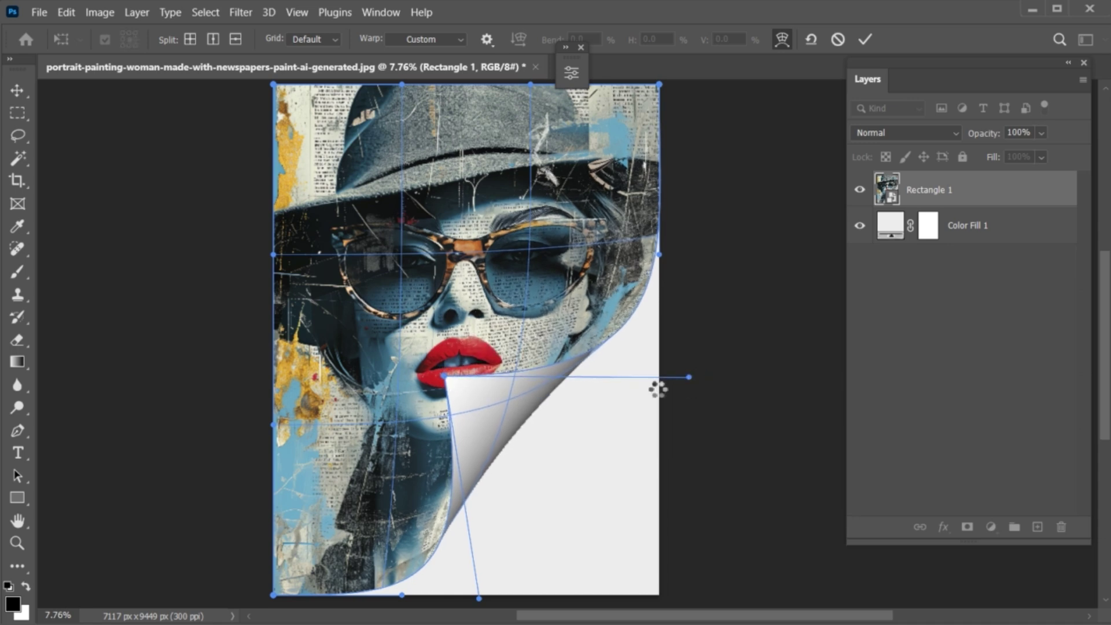
{"action": "key", "text": "ctrl+z"}
{"action": "left_click_drag", "start_coordinate": [478, 600], "coordinate": [470, 603]}
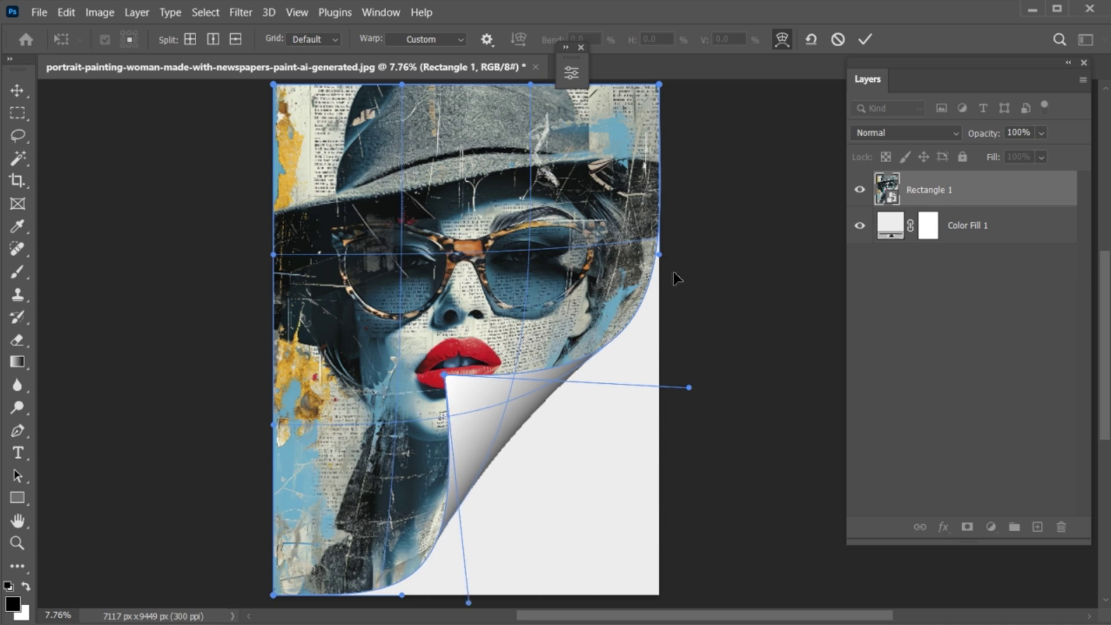
Commit the page-curl warp on the Rectangle 1 smart object
{"action": "left_click", "coordinate": [865, 38]}
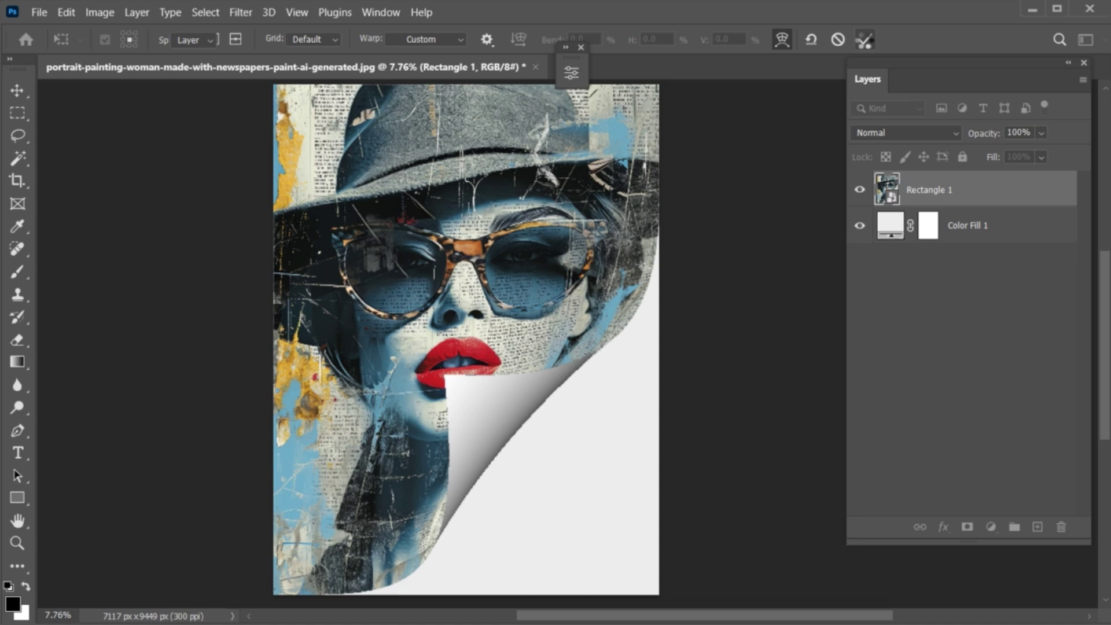